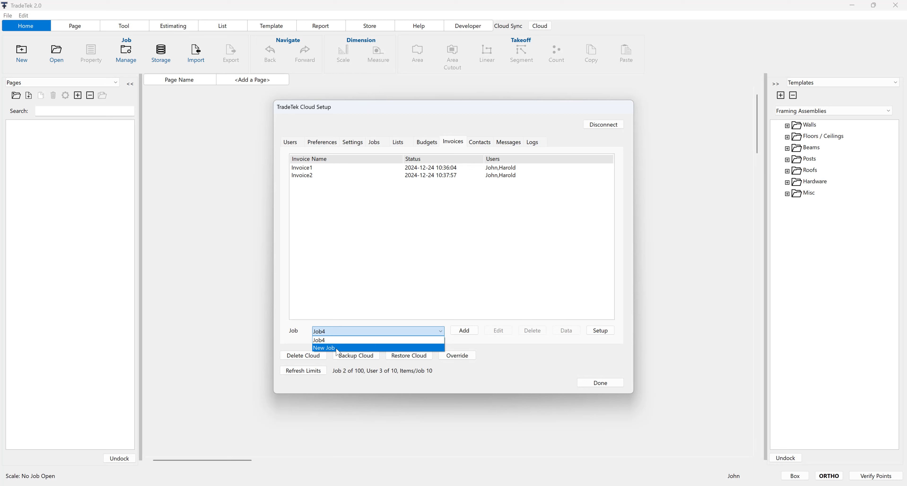
# - For the job New Job, create a cloud invoice named New Invoice and assign the first two listed users to it
pyautogui.click(337, 349)
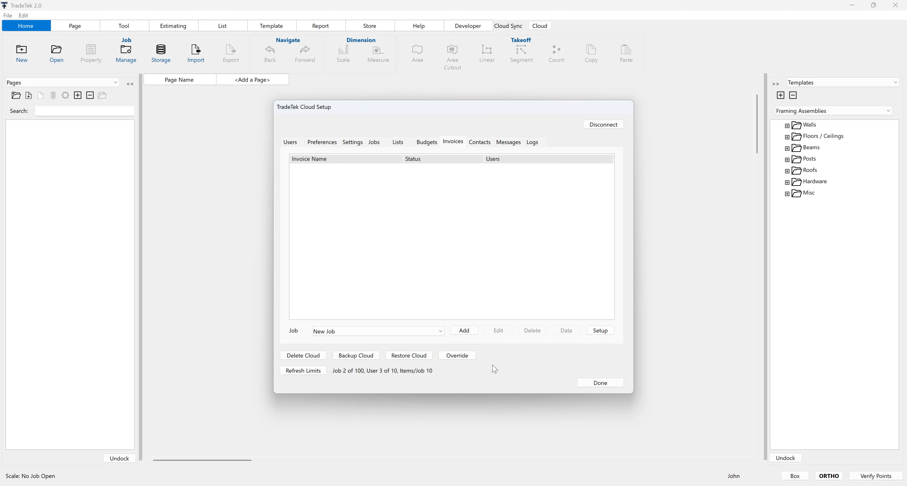
pyautogui.click(472, 332)
pyautogui.click(387, 188)
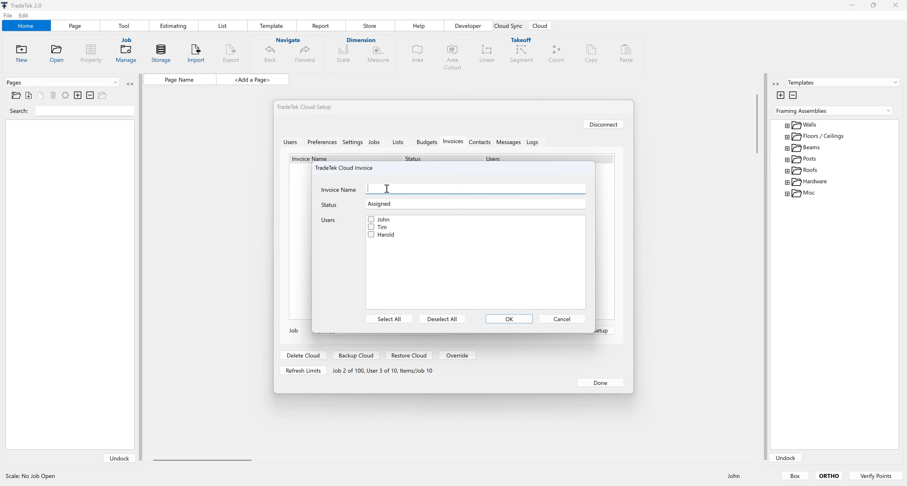
pyautogui.write('New Invoice')
pyautogui.click(371, 220)
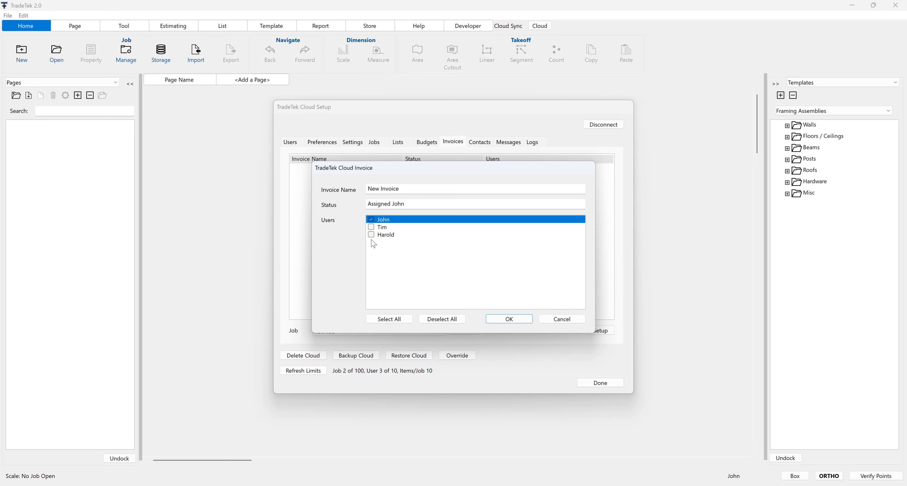
pyautogui.click(371, 227)
pyautogui.click(510, 319)
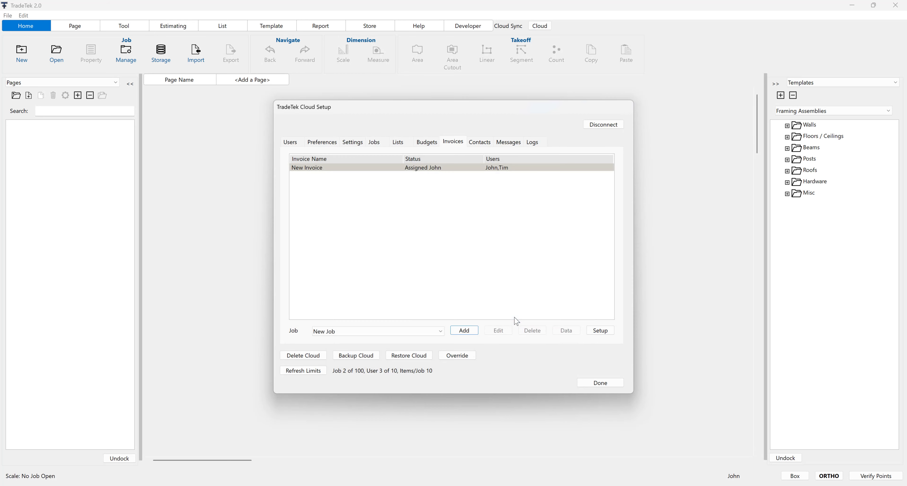
# - Open the data sheet of New Invoice, add one row, and open row 1's description and price cells for editing
pyautogui.click(390, 170)
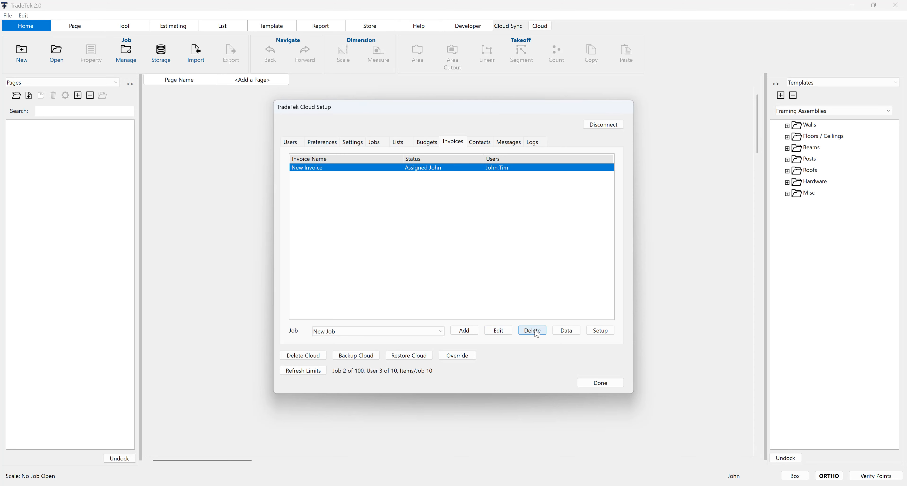
pyautogui.click(568, 333)
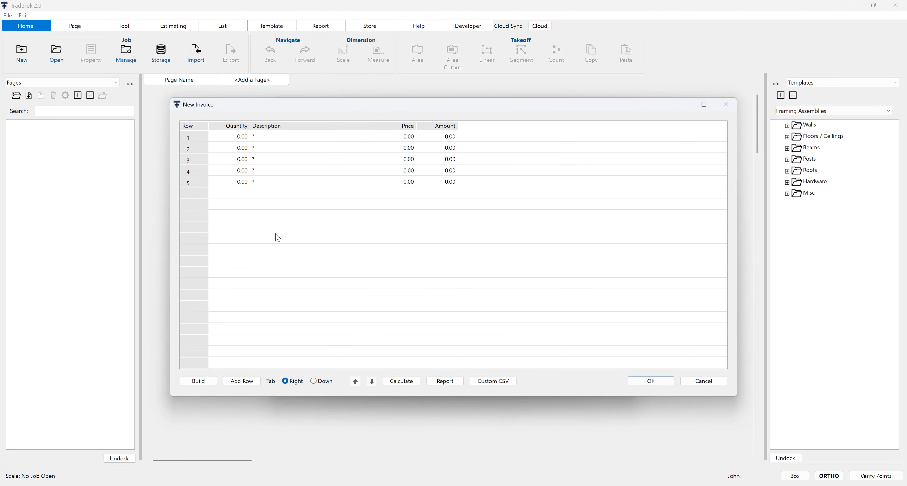
pyautogui.click(241, 382)
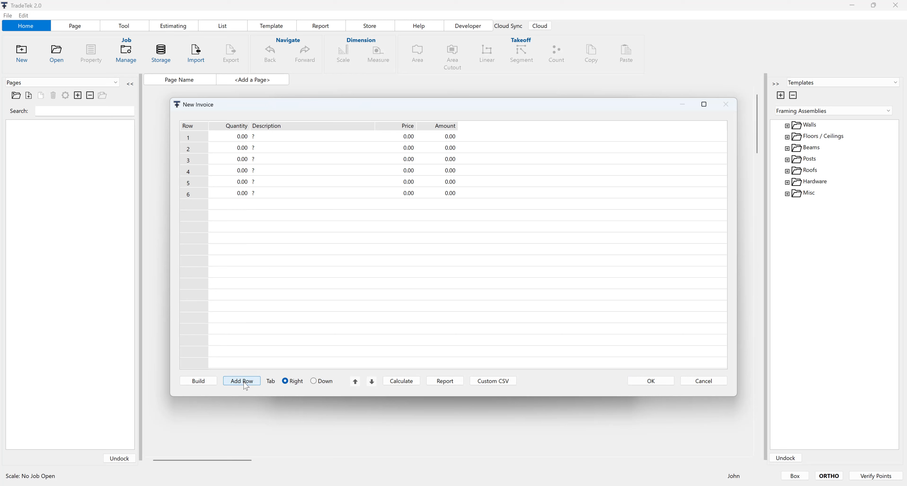
pyautogui.click(240, 139)
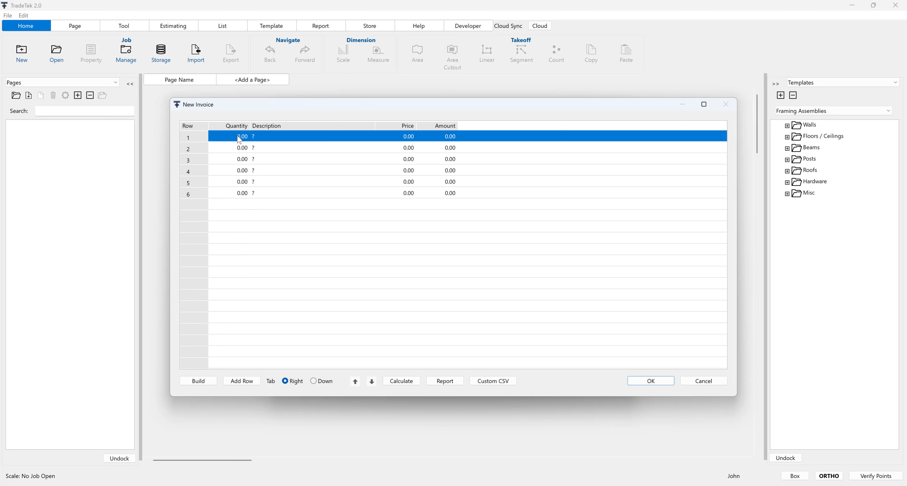
pyautogui.click(279, 140)
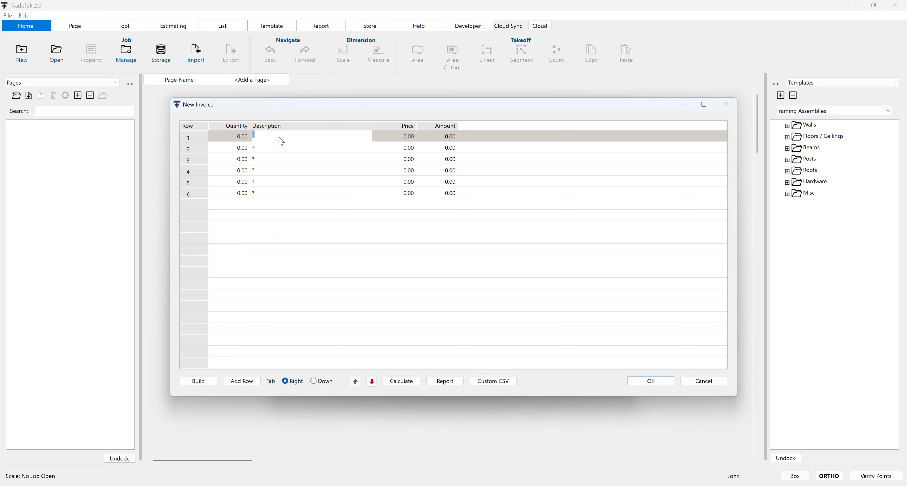
pyautogui.click(410, 140)
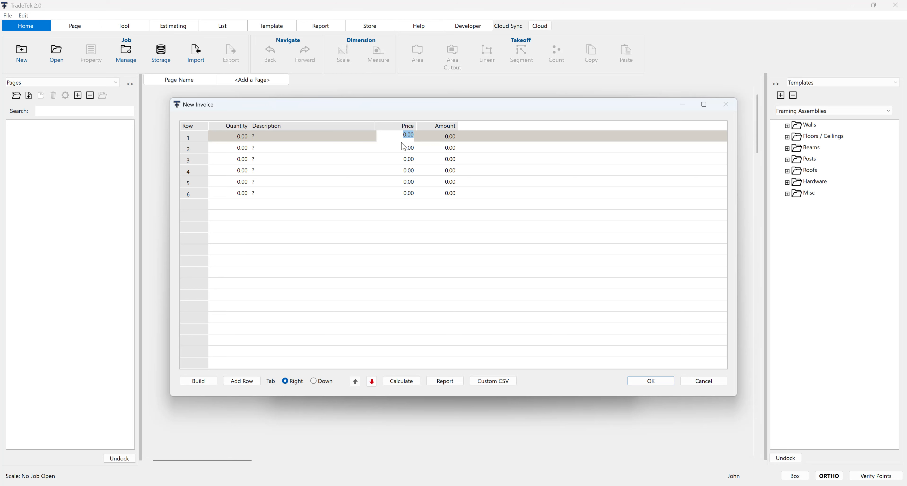
# - Try the Down tab direction, return it to Right, and check cell editing and row selection in rows 2 and 6
pyautogui.click(313, 381)
pyautogui.click(285, 382)
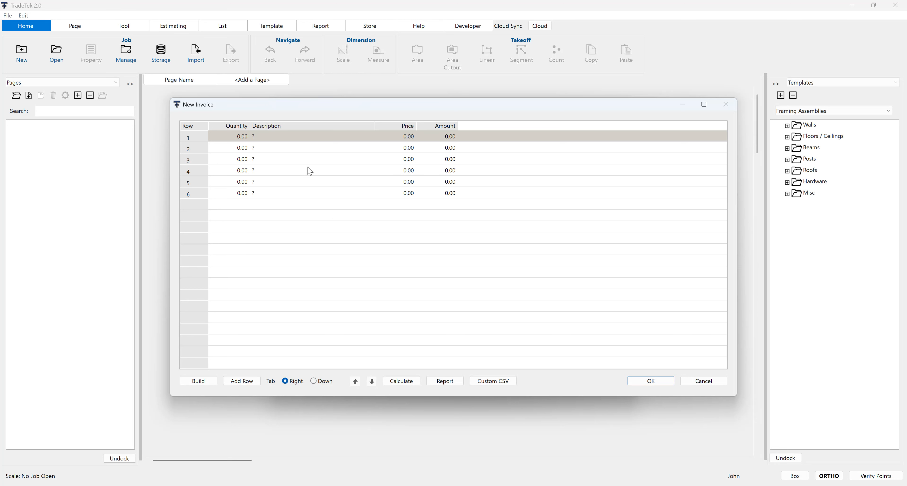
pyautogui.click(287, 145)
pyautogui.click(287, 145)
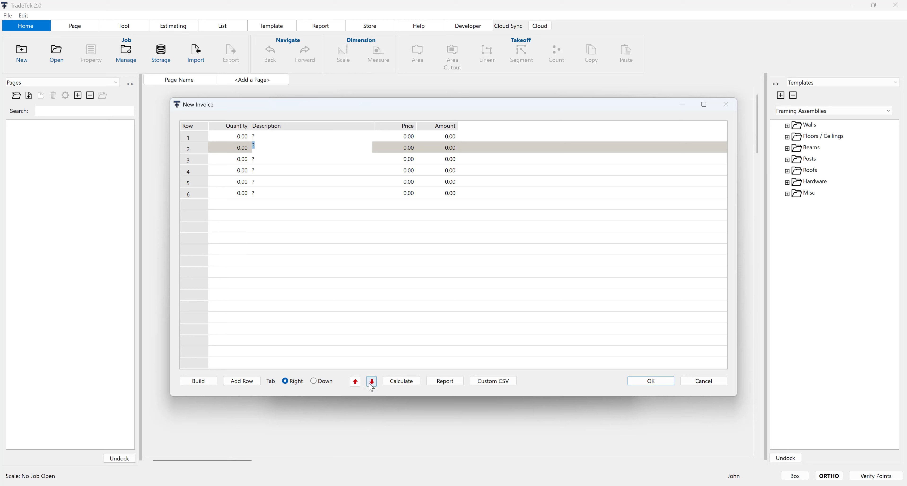
pyautogui.click(294, 209)
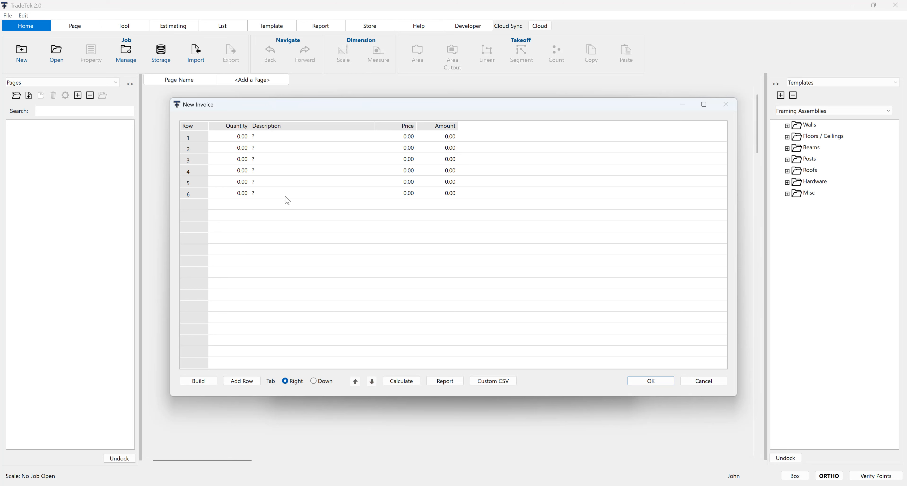
pyautogui.click(286, 196)
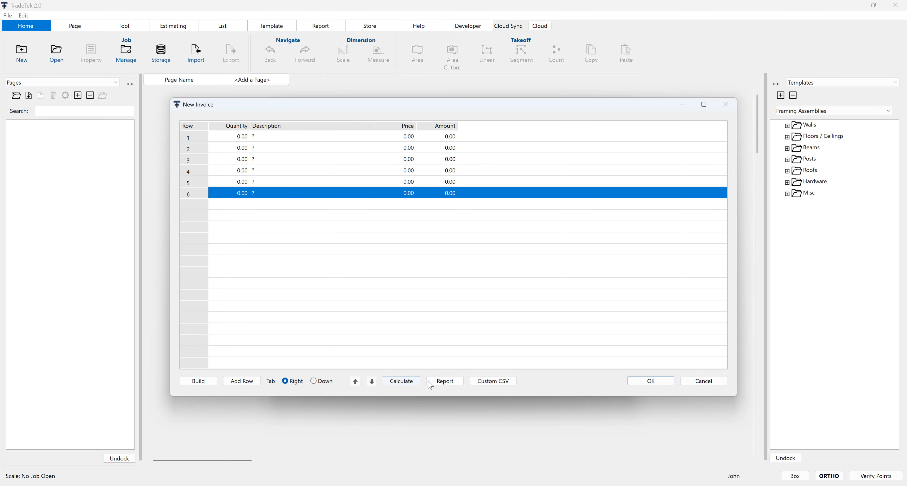
# - Review the invoice report's filename and its PDF, Print and JPG formats, then leave the report and invoice data without saving
pyautogui.click(444, 381)
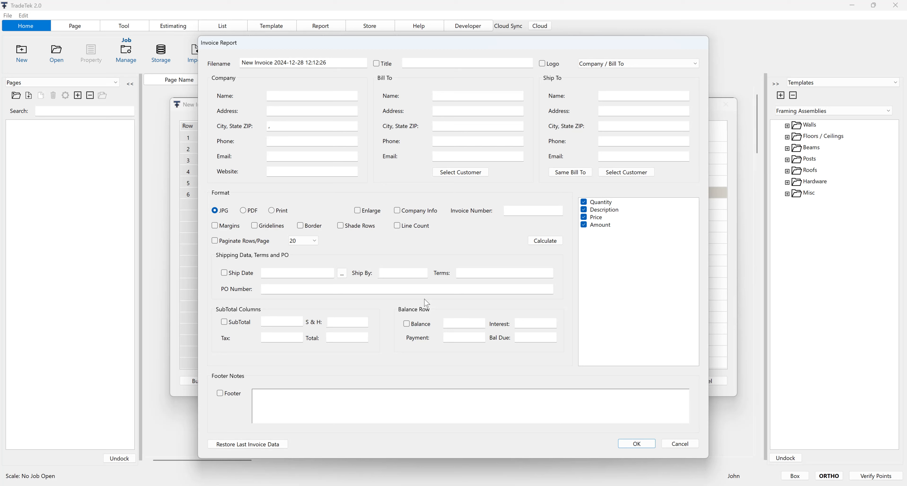
pyautogui.moveTo(339, 62); pyautogui.dragTo(241, 62)
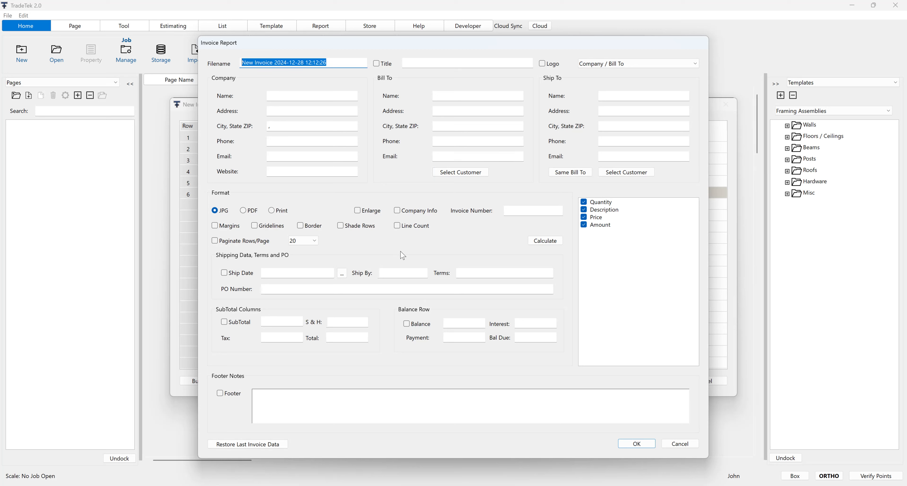
pyautogui.click(244, 211)
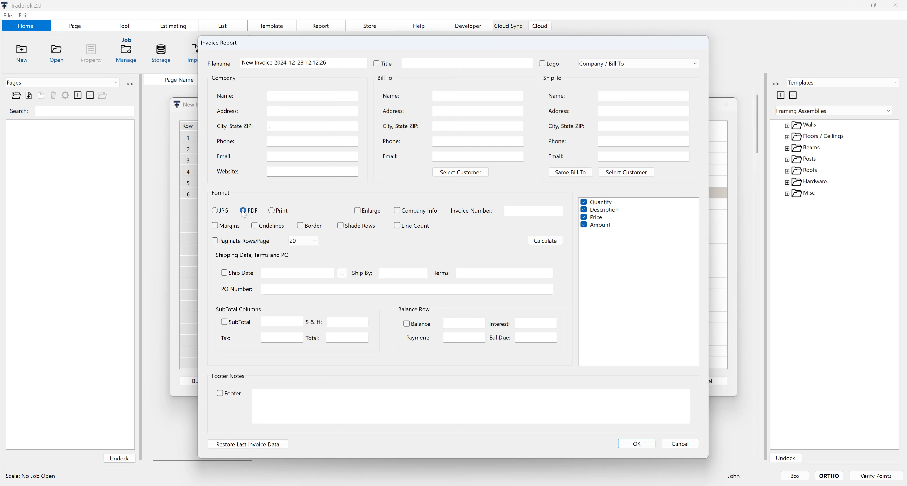
pyautogui.click(275, 213)
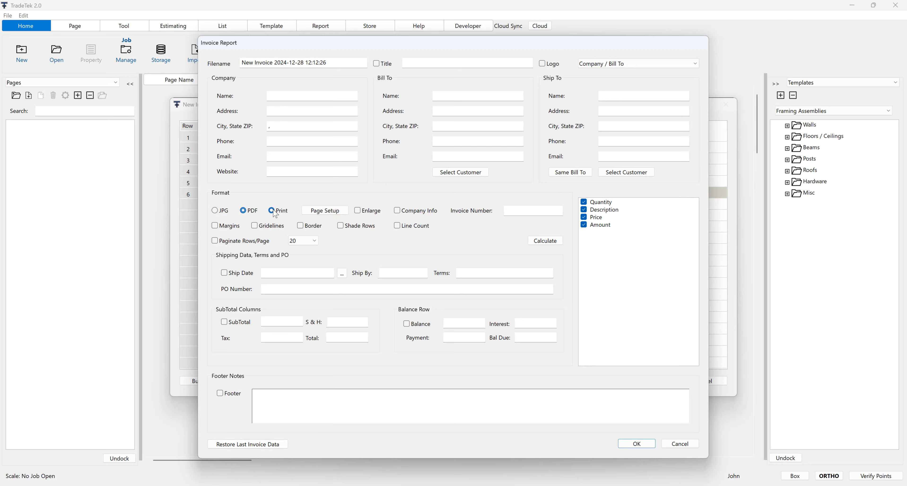
pyautogui.click(215, 212)
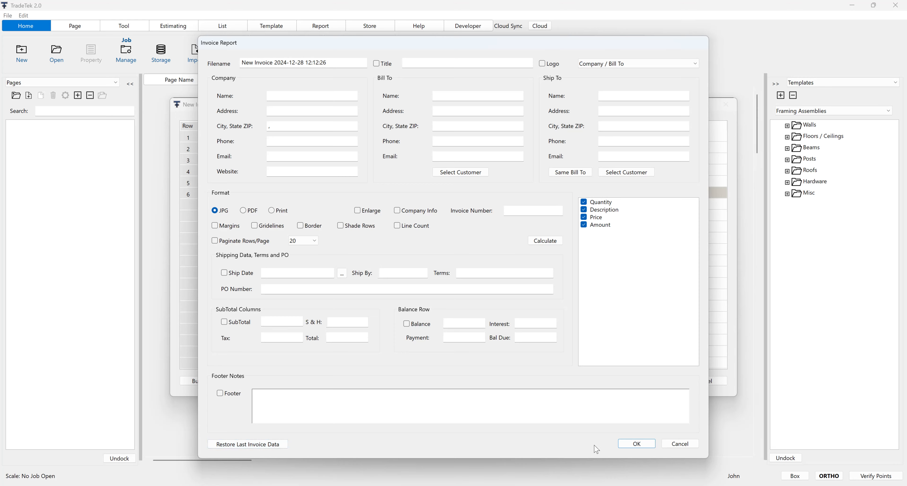
pyautogui.click(680, 444)
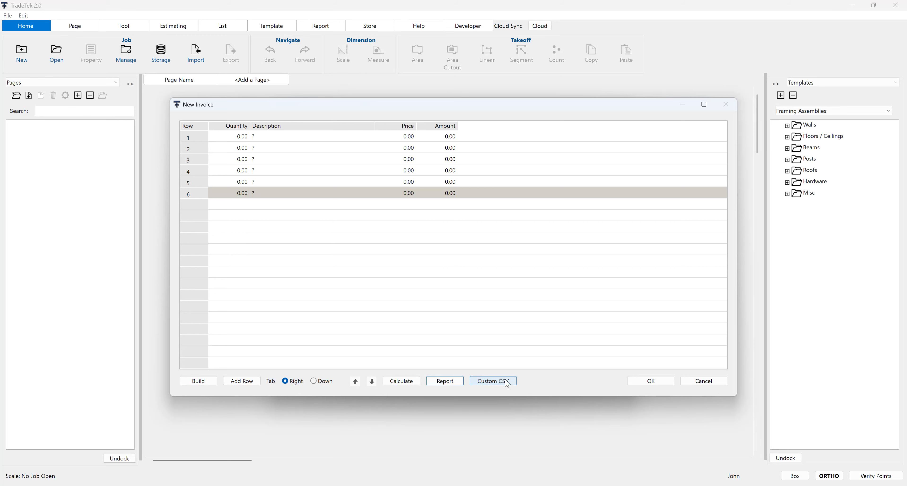
pyautogui.click(704, 384)
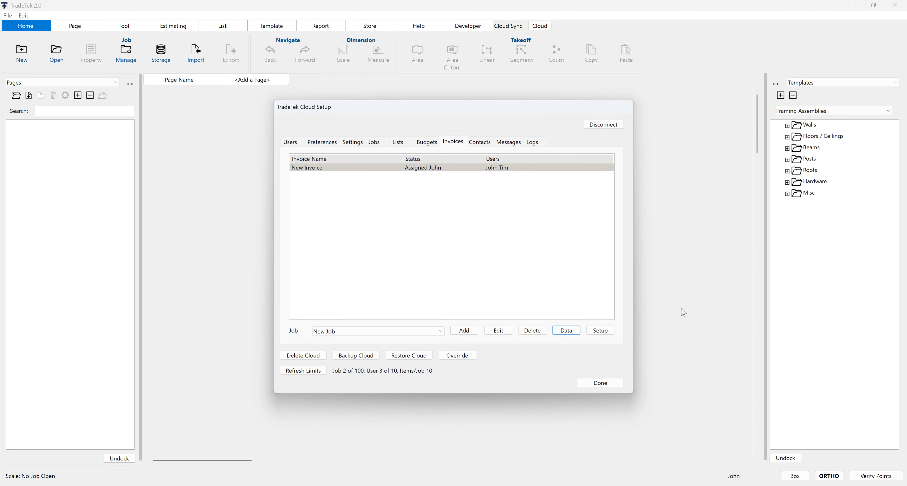
# - In the invoice setup, try three custom leading columns and return the number to 0
pyautogui.click(382, 169)
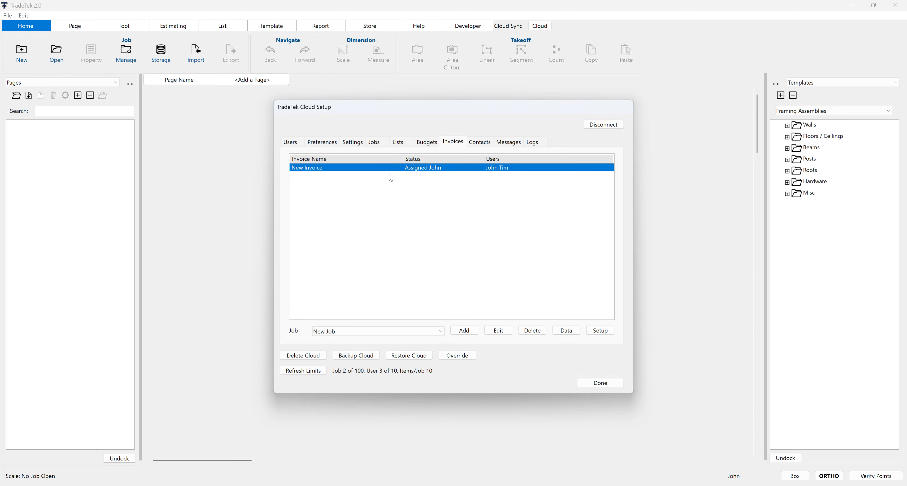
pyautogui.click(601, 331)
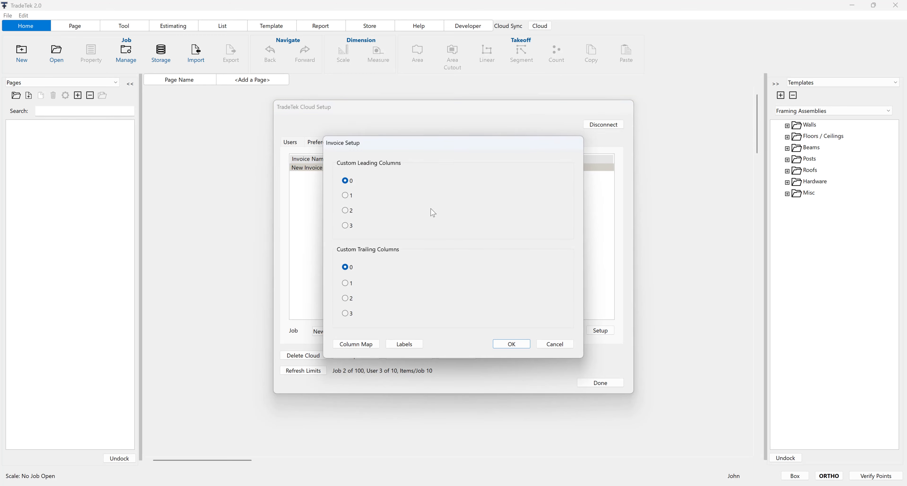
pyautogui.click(346, 226)
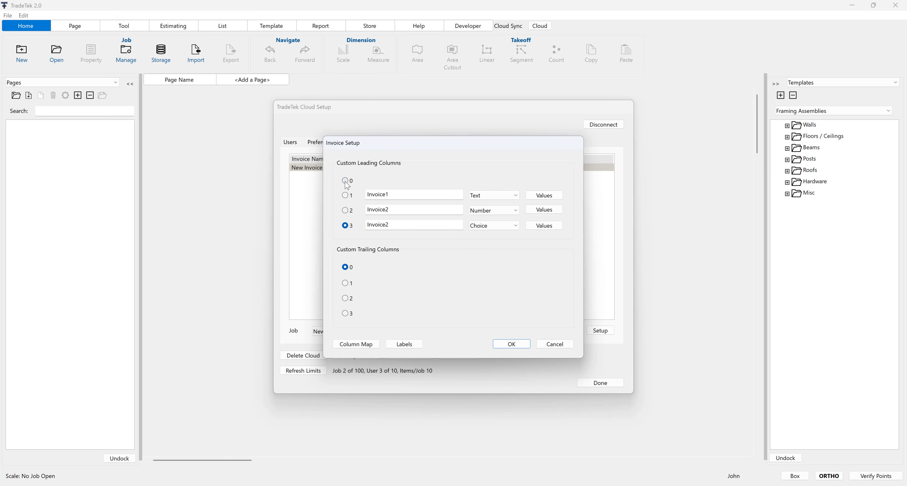
pyautogui.click(346, 182)
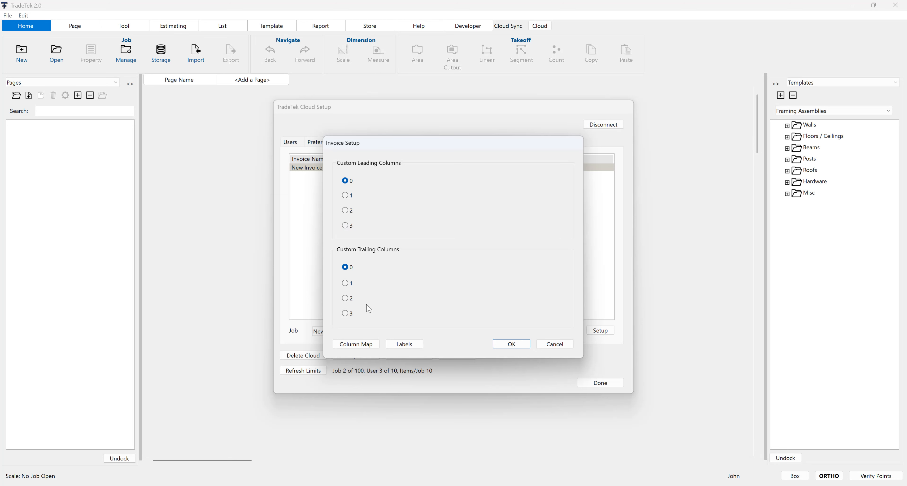
# - Examine the invoice column map's Quantity import and export column choices and keep the Description column width at 3x
pyautogui.click(358, 348)
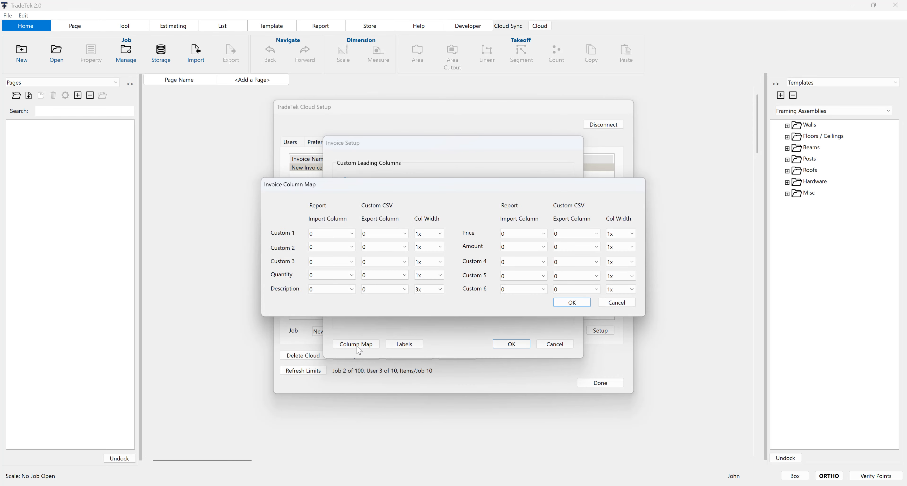
pyautogui.click(353, 276)
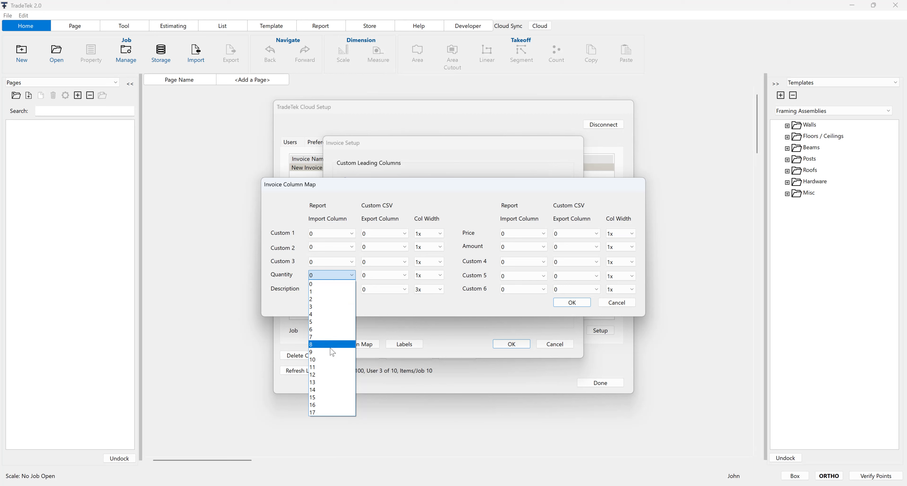
pyautogui.click(405, 275)
pyautogui.click(406, 278)
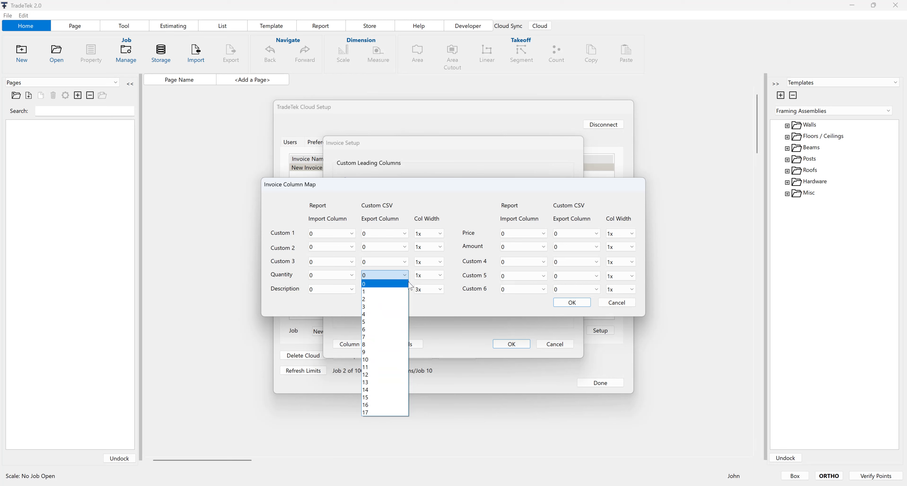
pyautogui.click(430, 304)
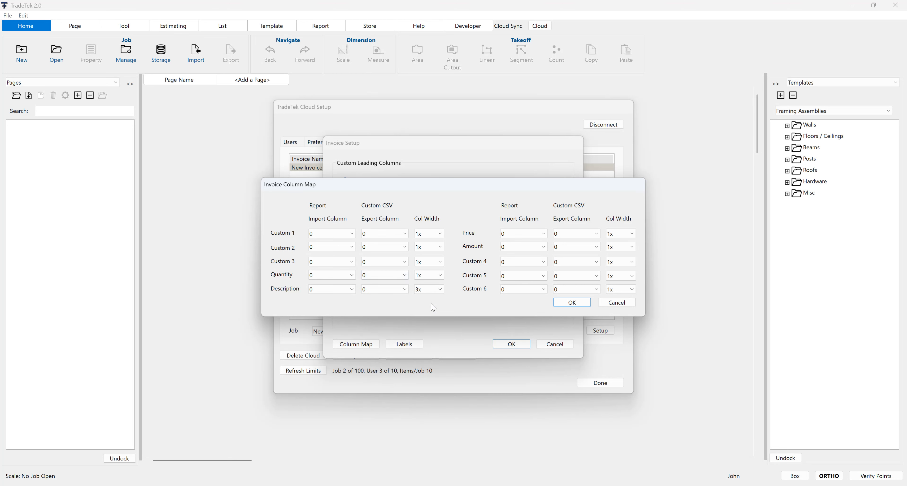
pyautogui.click(441, 290)
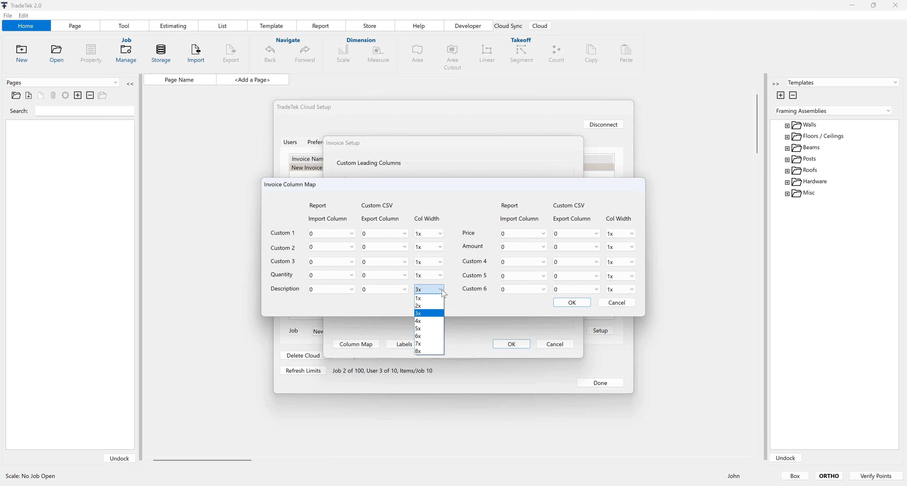
pyautogui.click(426, 313)
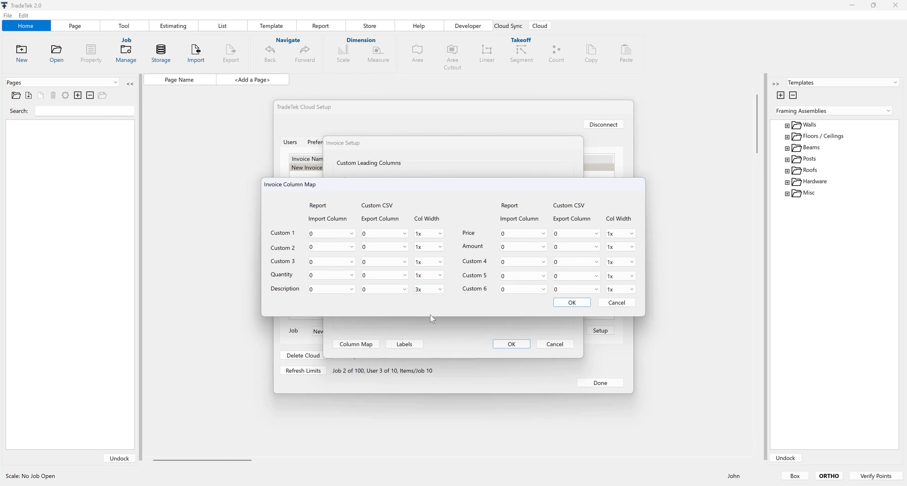
pyautogui.click(572, 302)
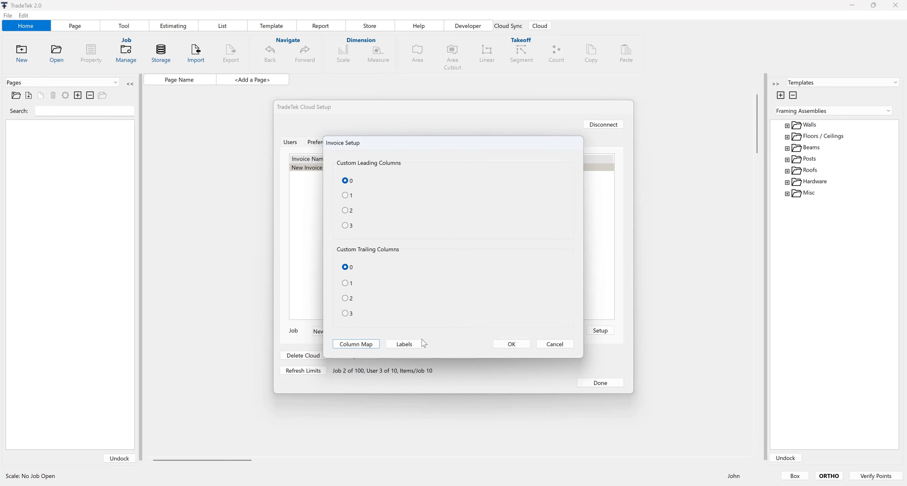
# - Look through the invoice label fields for Payable To, Ship Date and PO Number, then leave the labels and invoice setup without saving
pyautogui.click(408, 346)
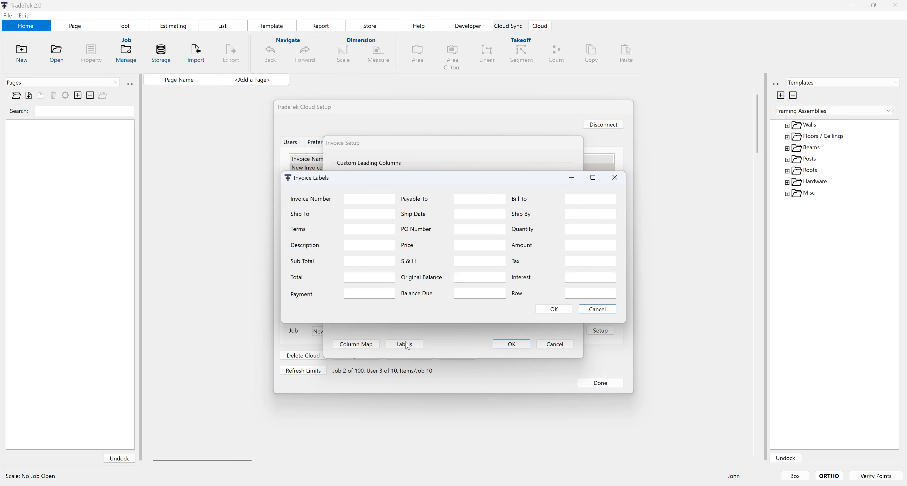
pyautogui.click(481, 199)
pyautogui.click(473, 214)
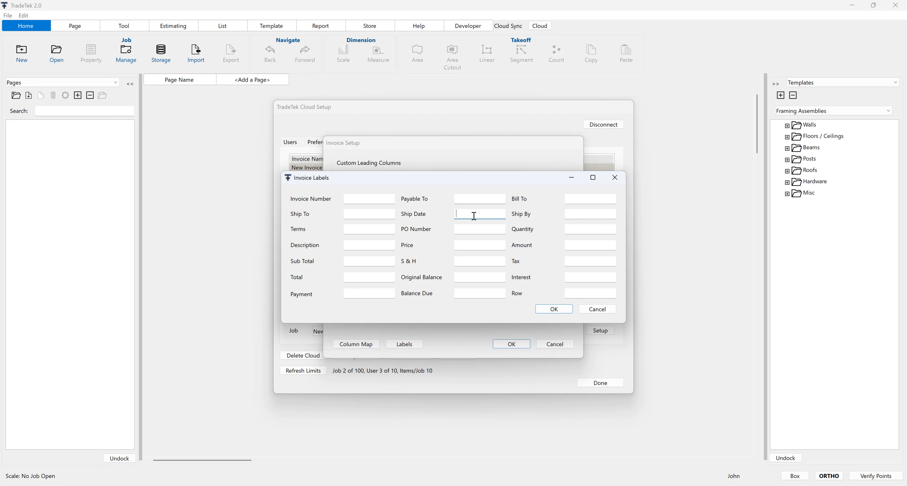
pyautogui.click(468, 230)
pyautogui.click(595, 310)
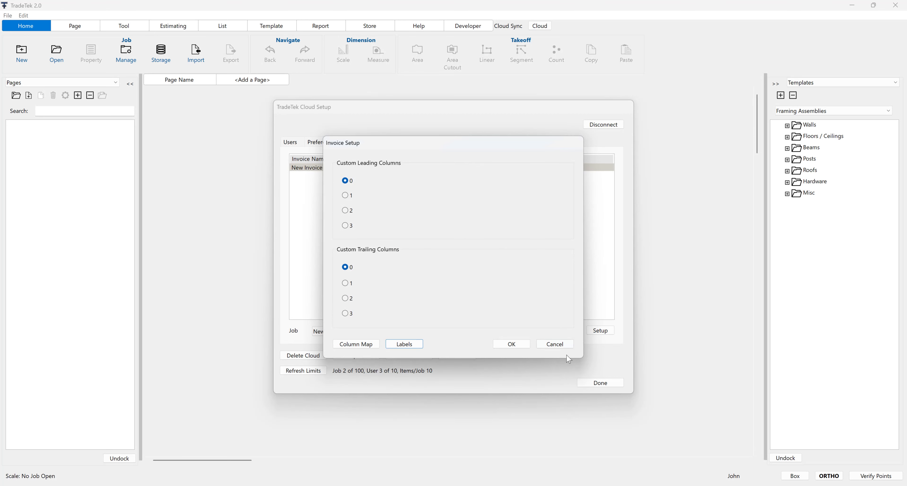
pyautogui.click(558, 346)
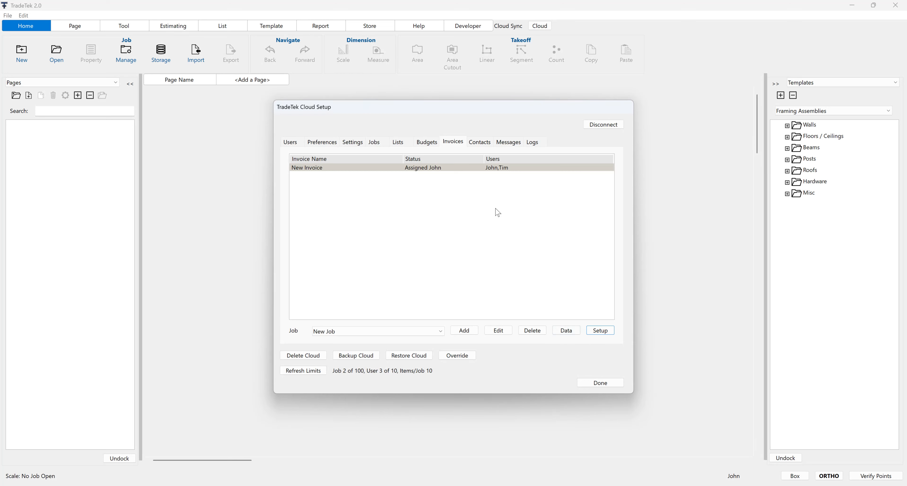
# - Reopen the data sheet of New Invoice and start generating a custom CSV from it
pyautogui.click(462, 168)
pyautogui.click(566, 331)
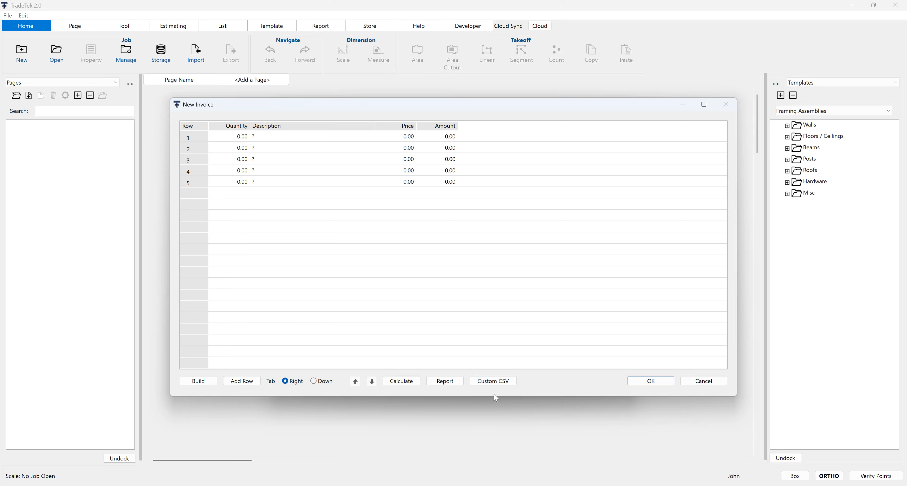
pyautogui.click(492, 381)
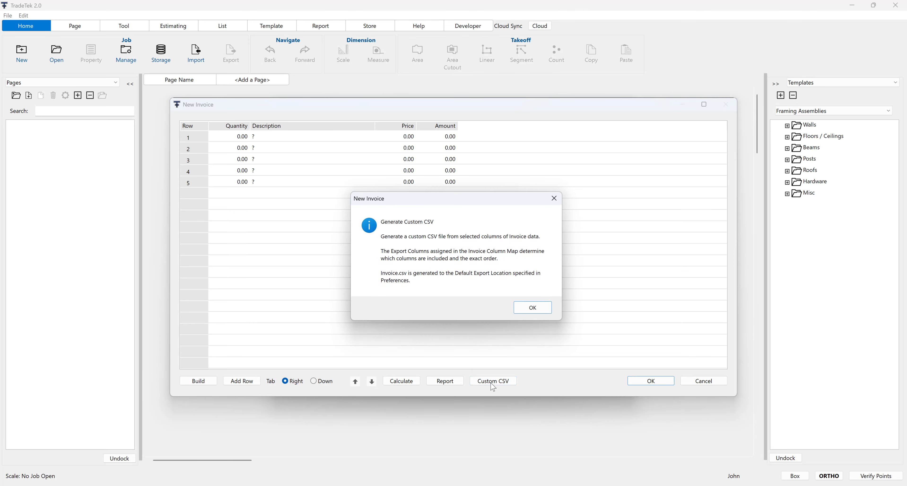
pyautogui.click(532, 308)
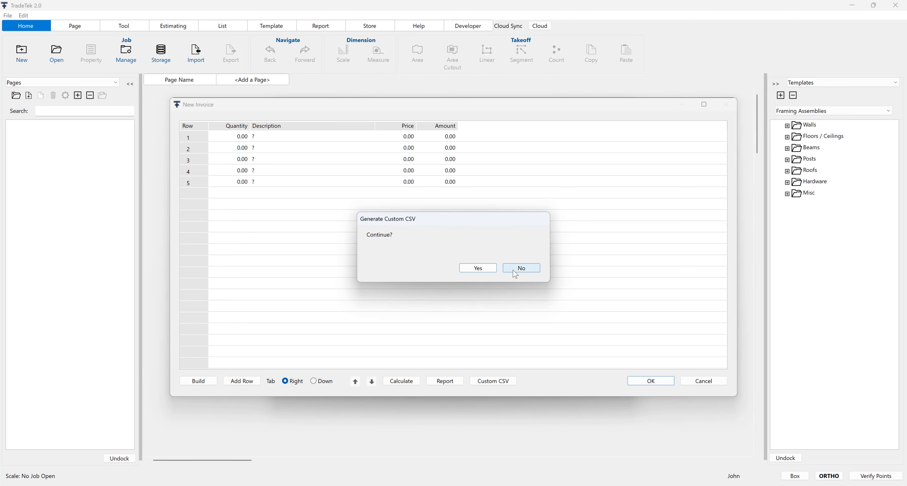